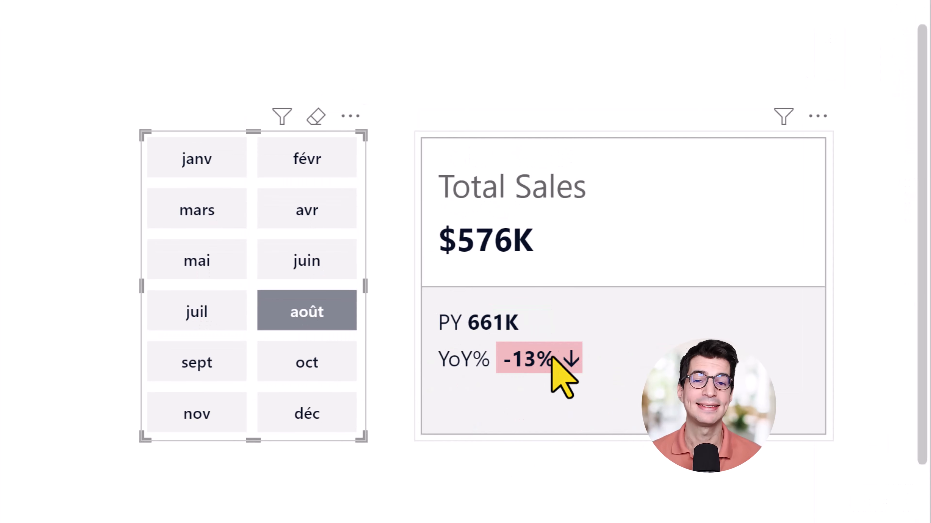
- Filter the Total Sales card by oct, août, juin and avr in turn using the month slicer
click(312, 361)
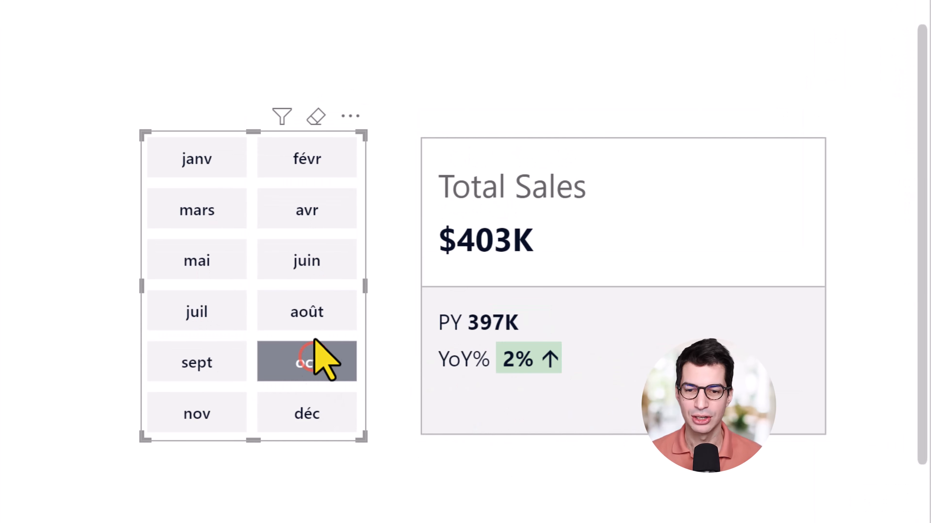
click(314, 310)
click(315, 263)
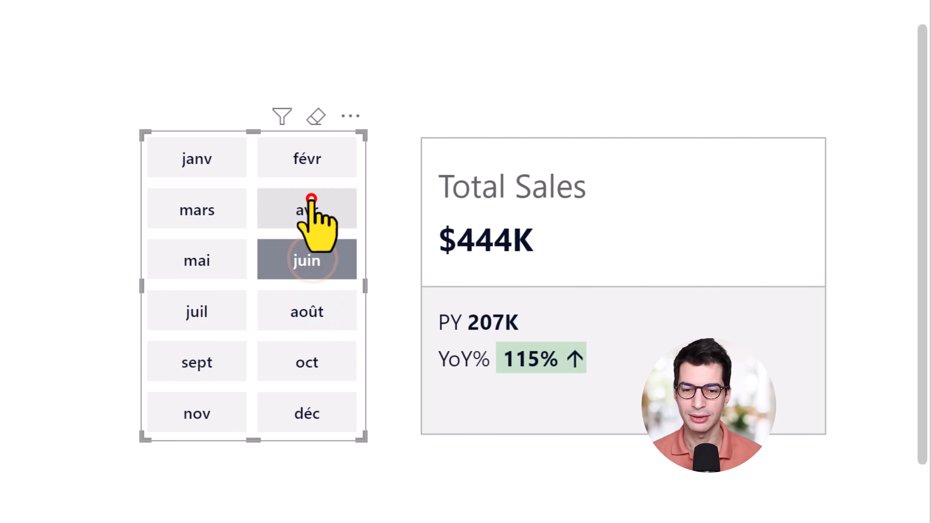
click(311, 199)
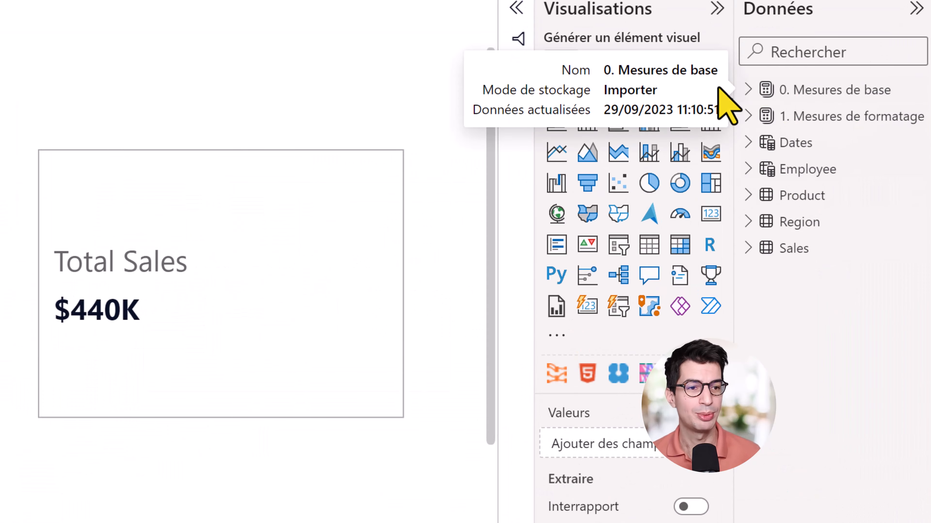
- Expand the 0. Mesures de base table and examine the formulas of the Total Sales and Total Sales PY measures
click(748, 90)
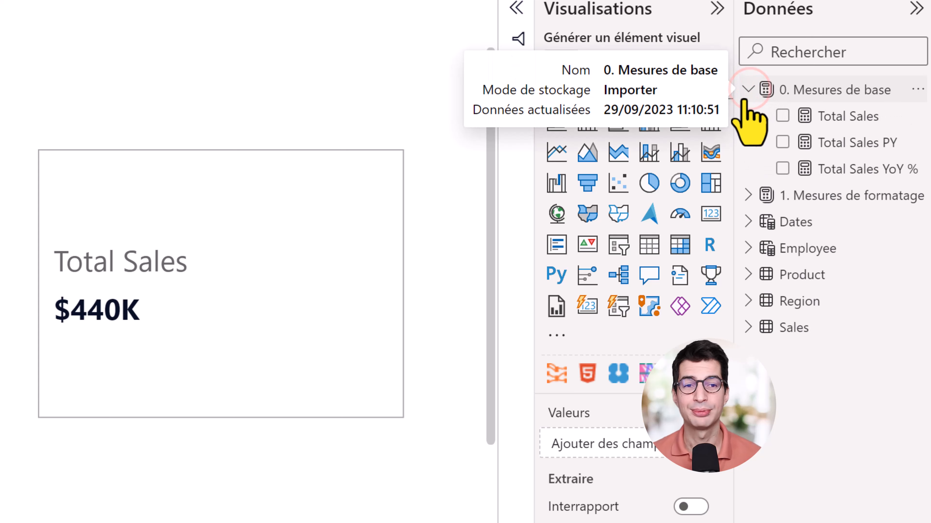
click(867, 114)
drag(867, 115, 115, 317)
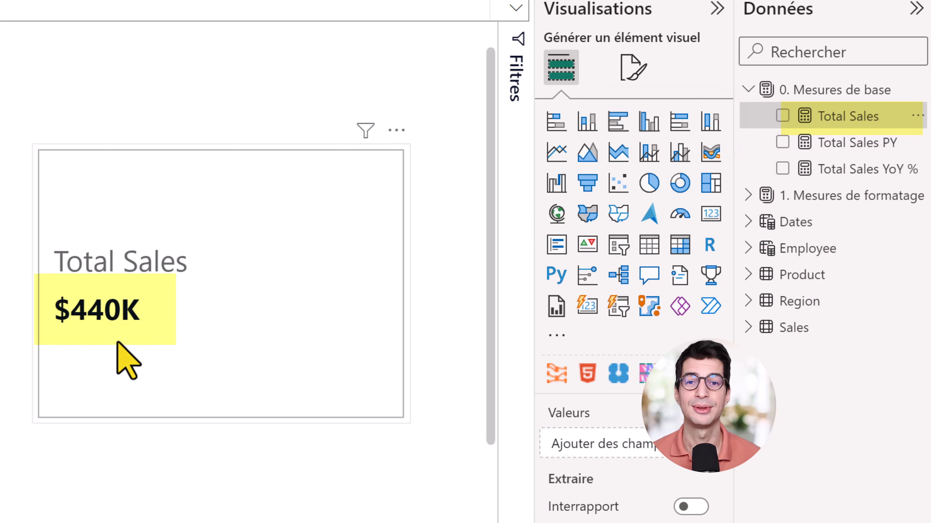
click(847, 142)
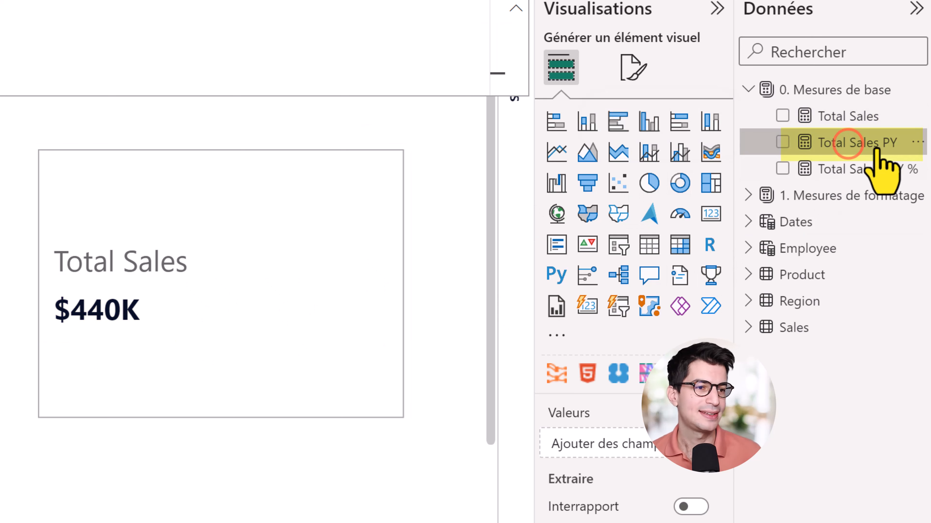
scroll(257, 66, up, 5)
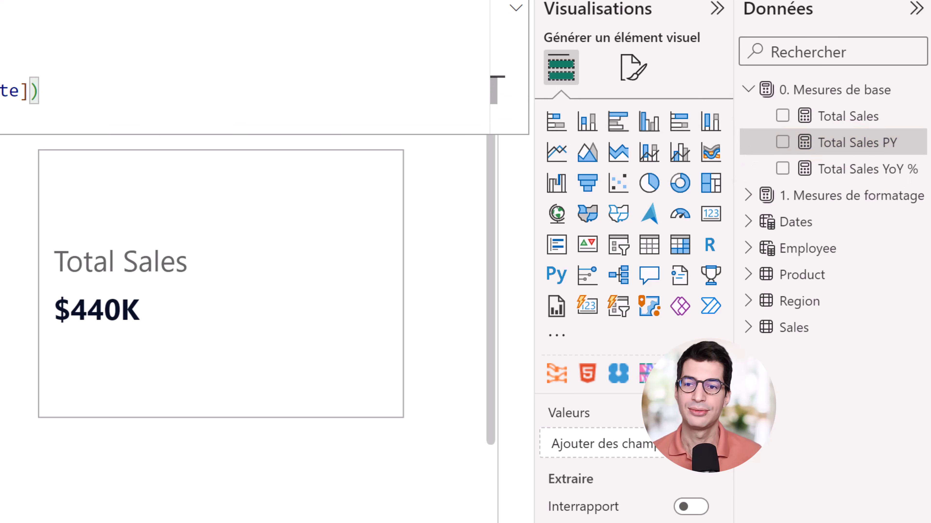
click(257, 172)
- Add the Total Sales PY measure as a reference label on the card's Total Sales series
click(522, 361)
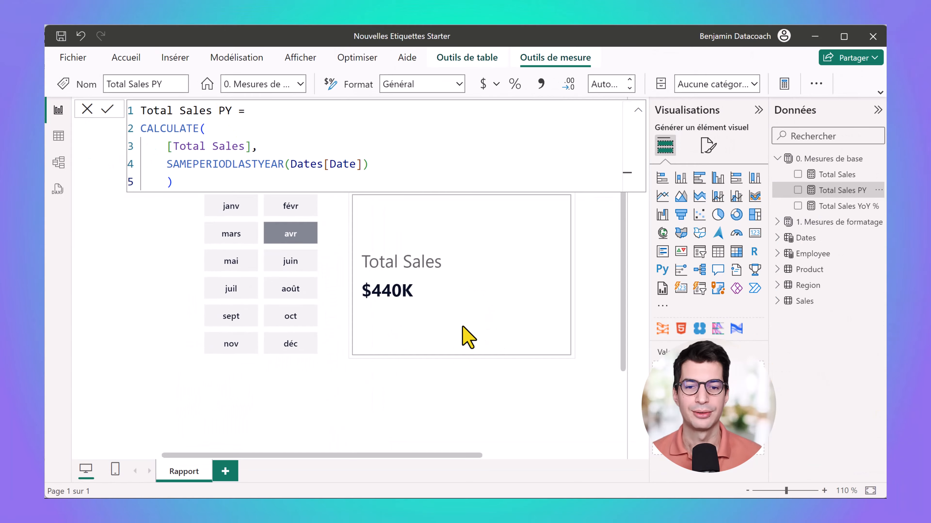
click(587, 429)
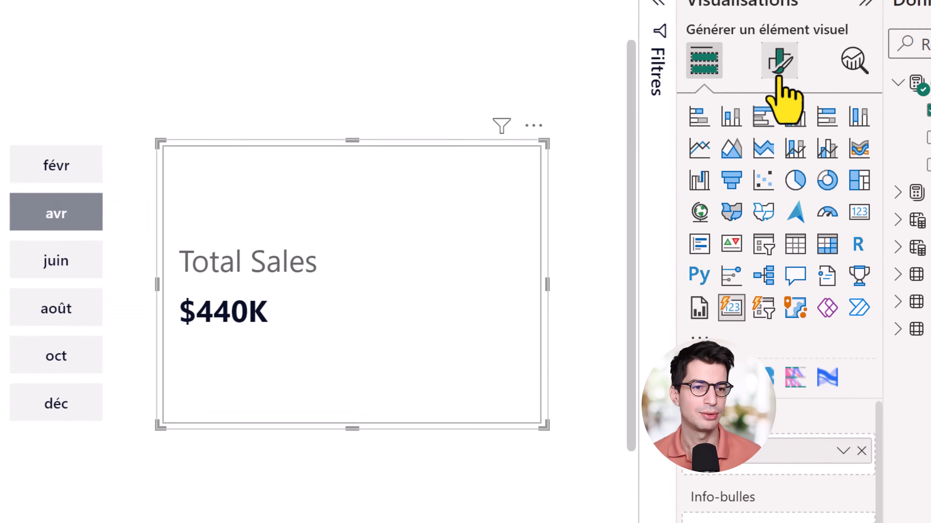
click(708, 146)
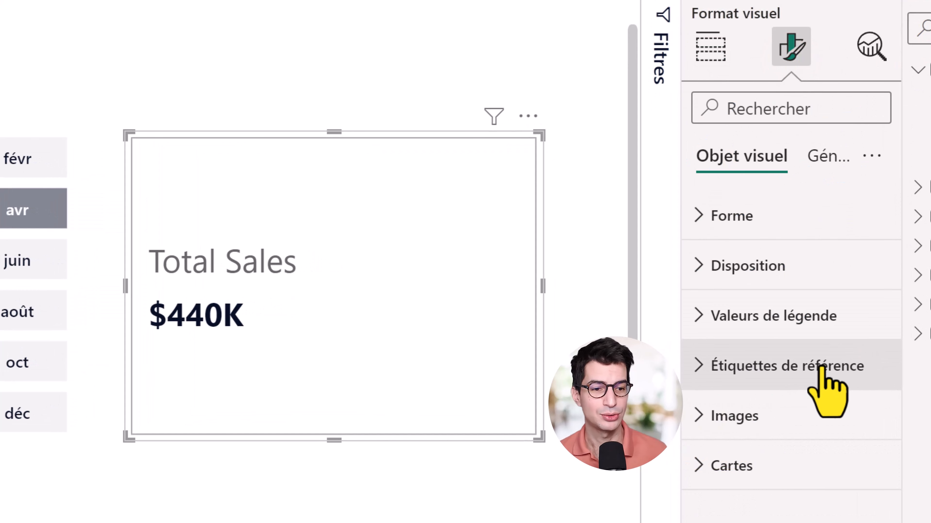
click(777, 371)
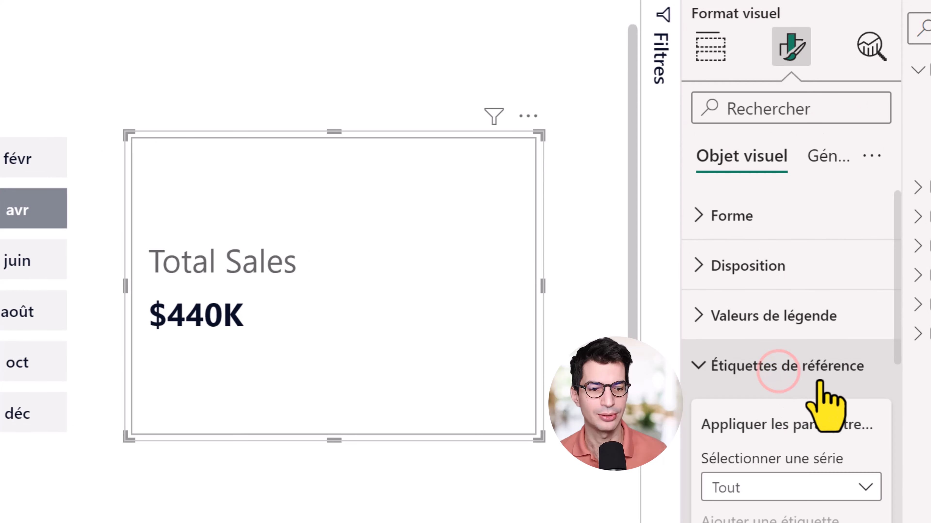
scroll(828, 407, down, 5)
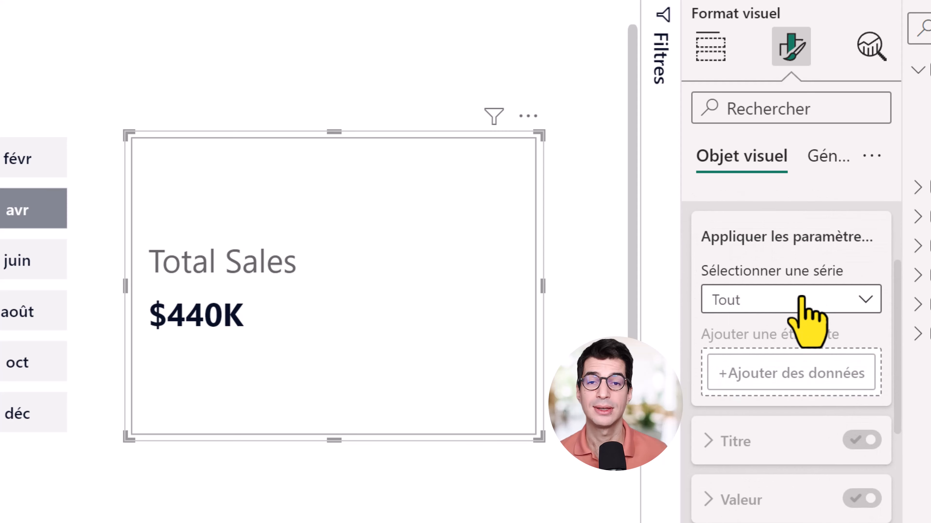
click(800, 297)
click(823, 350)
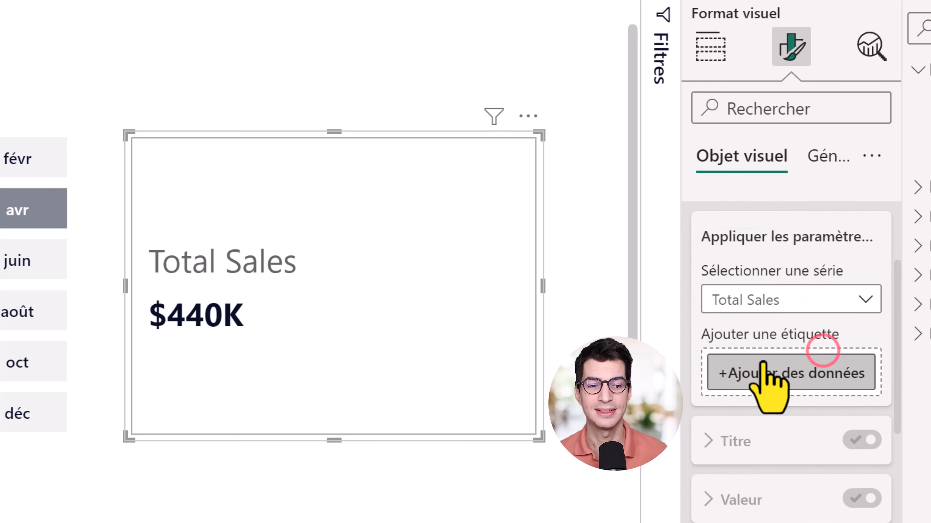
click(791, 381)
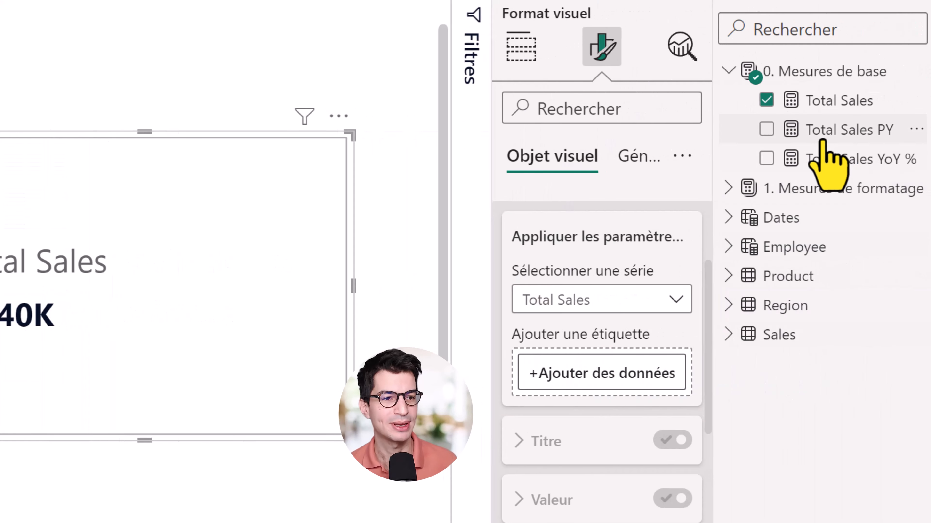
drag(861, 128, 645, 372)
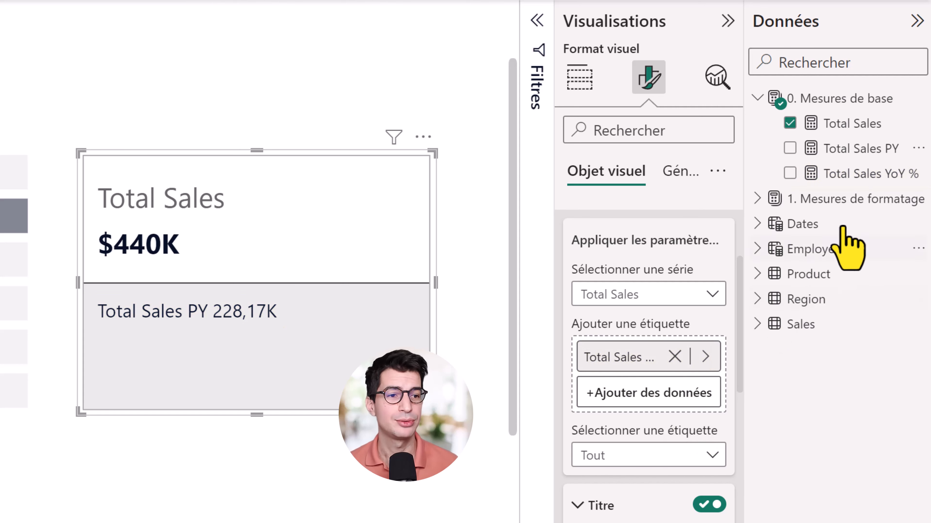
- Review the Total Sales YoY % measure and add it as a second reference label on the card
click(865, 175)
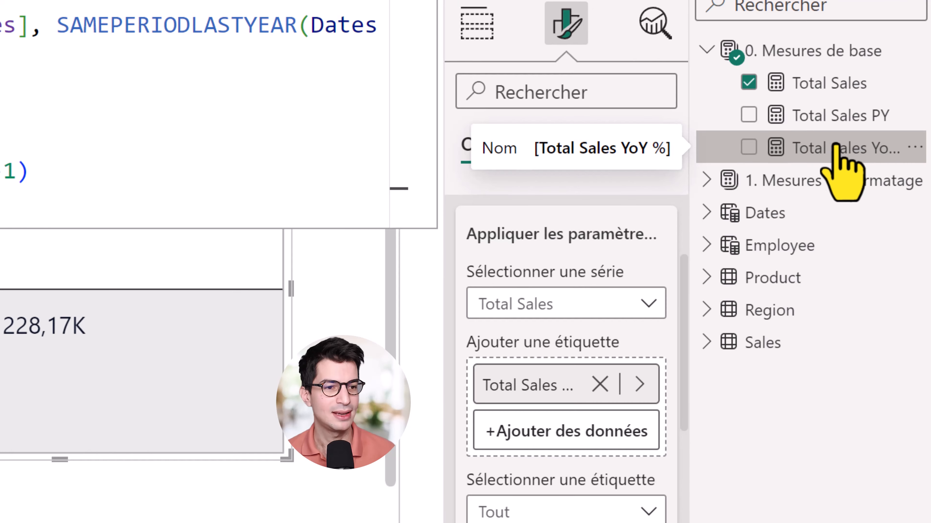
drag(847, 173, 717, 325)
drag(654, 344, 588, 430)
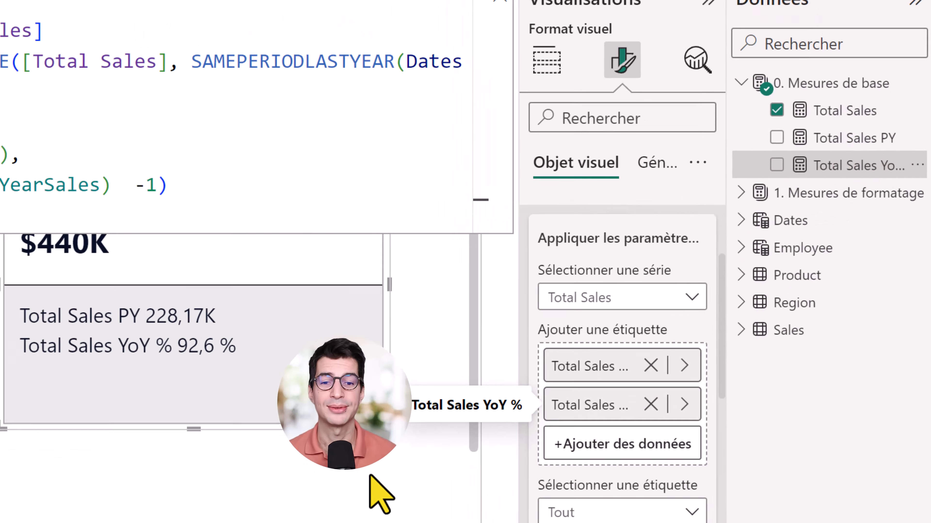
click(326, 492)
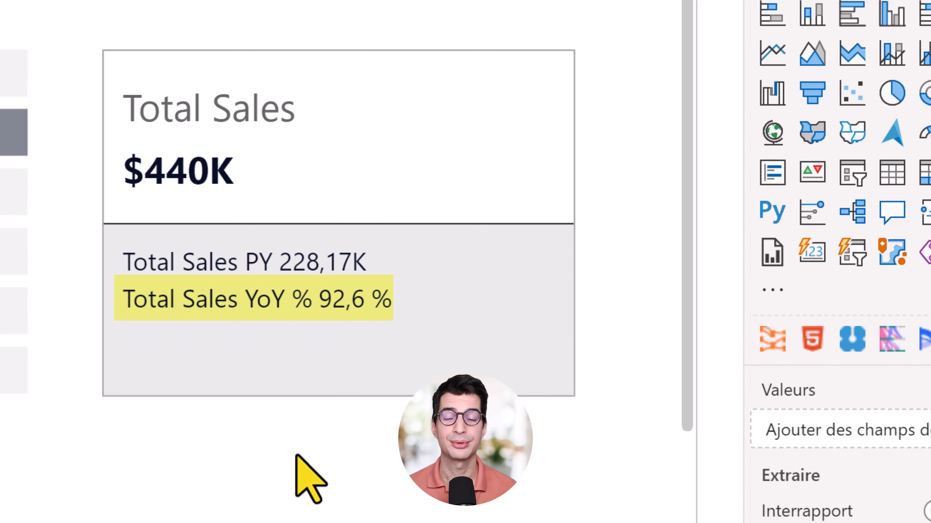
- Give the card's Total Sales PY reference label a custom (Personnalisé) title with the text PY
click(350, 344)
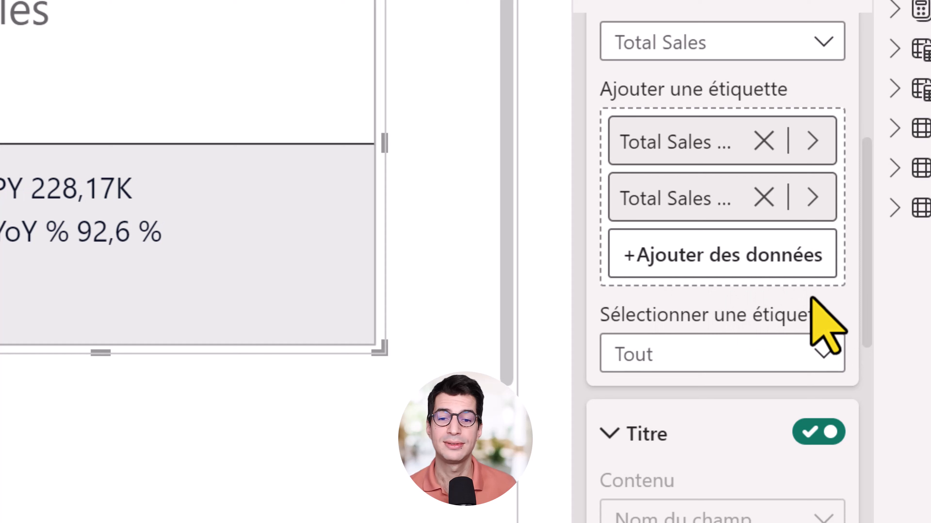
click(773, 354)
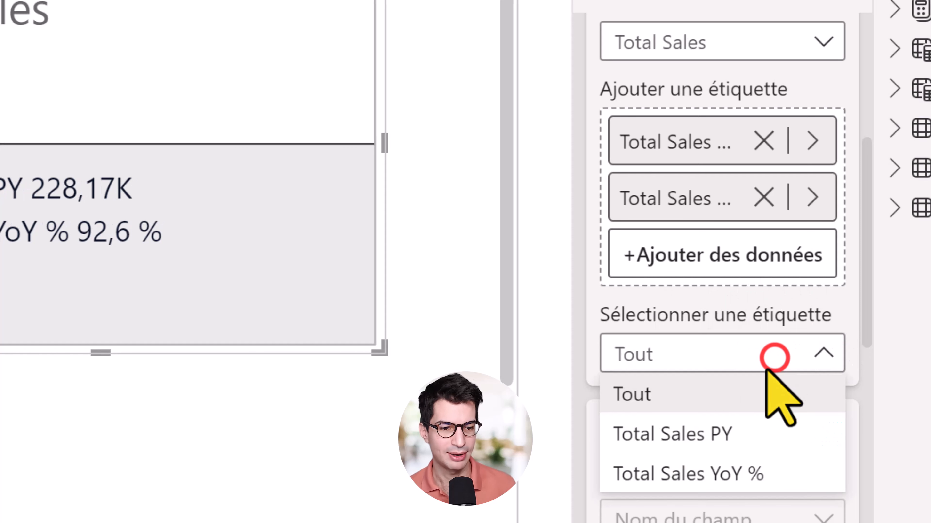
click(705, 434)
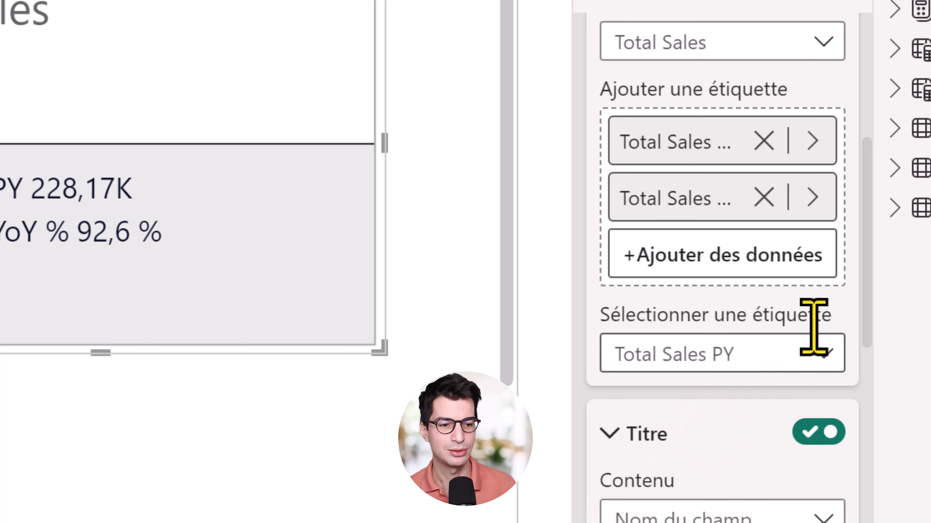
drag(864, 231, 864, 335)
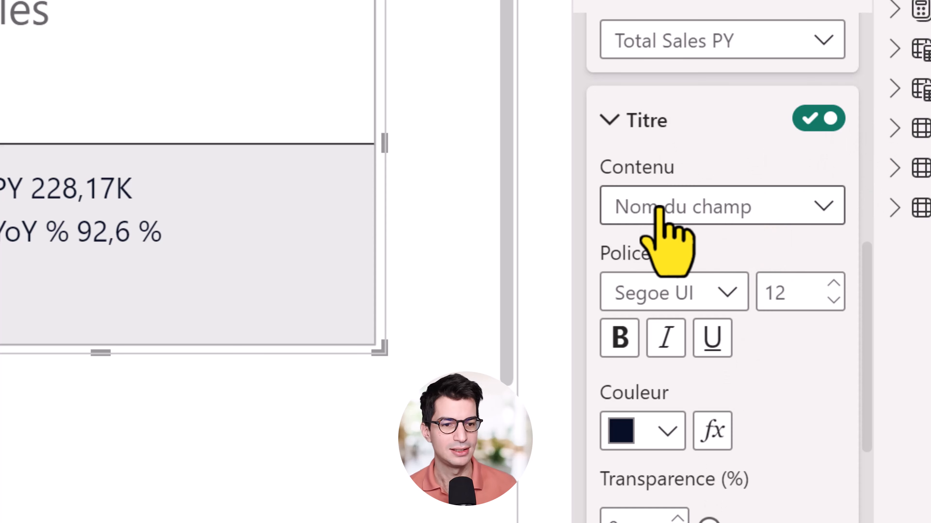
click(762, 202)
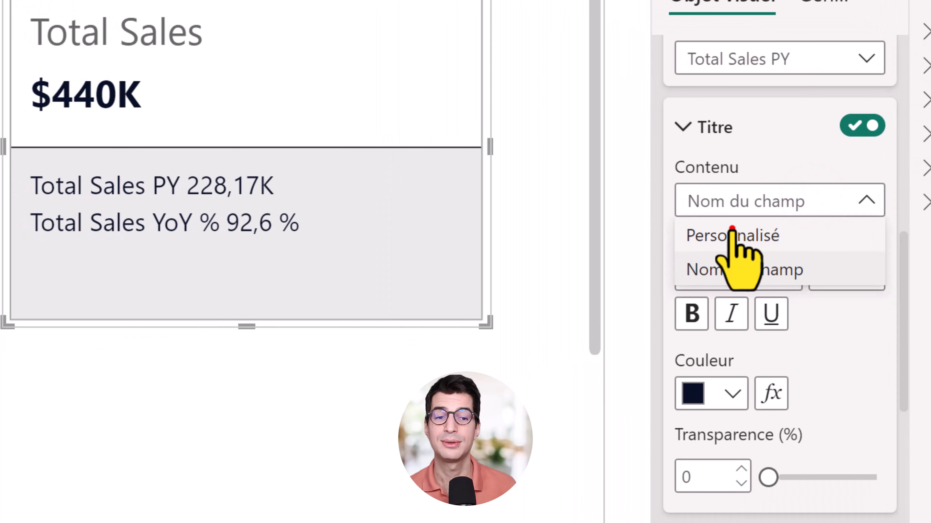
click(732, 229)
click(769, 275)
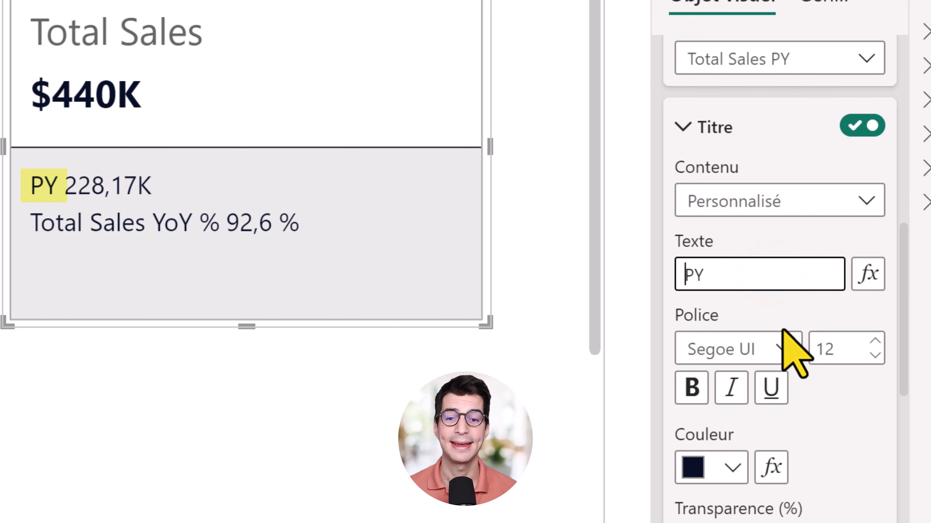
- Make the Total Sales PY reference label's value bold and set its number of decimals to 0
click(713, 127)
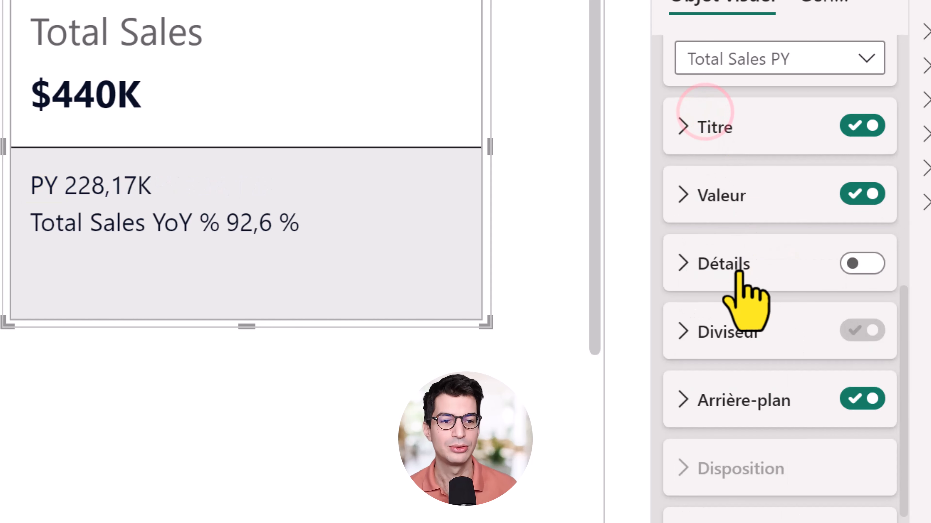
click(757, 197)
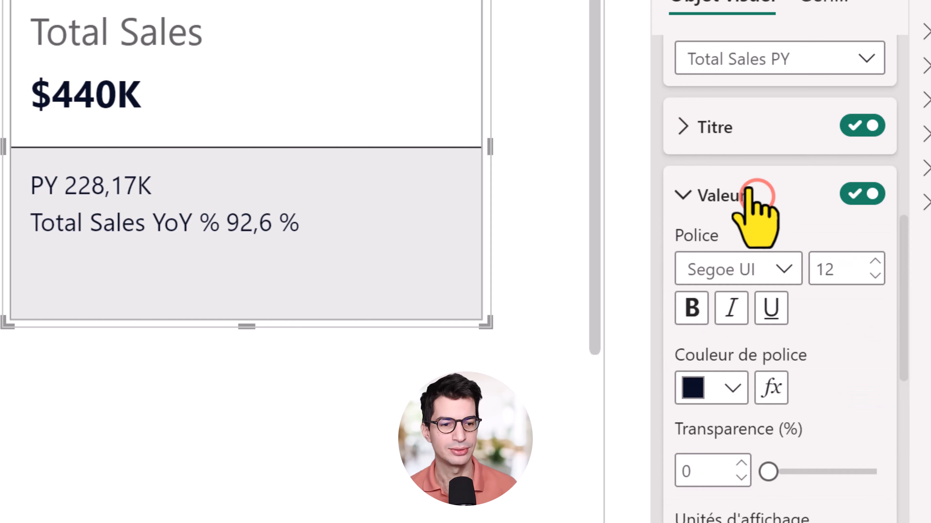
click(692, 308)
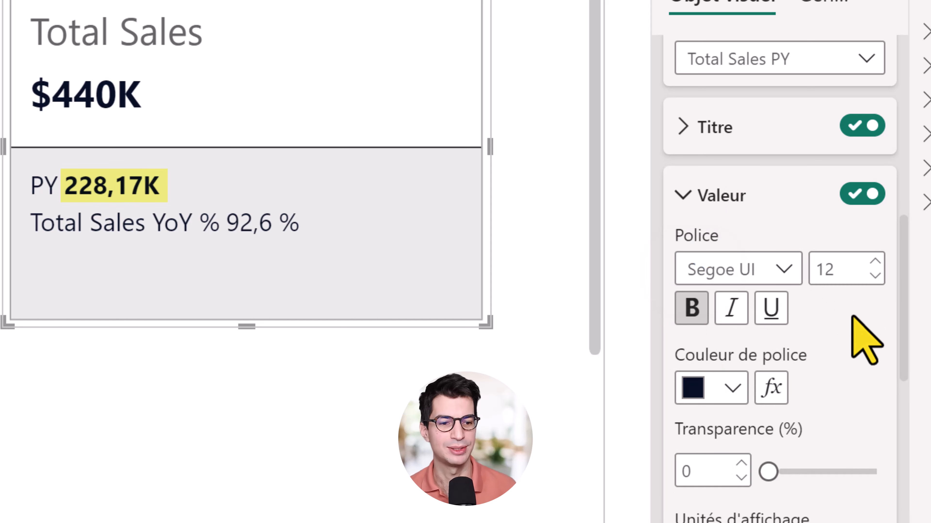
scroll(864, 341, down, 5)
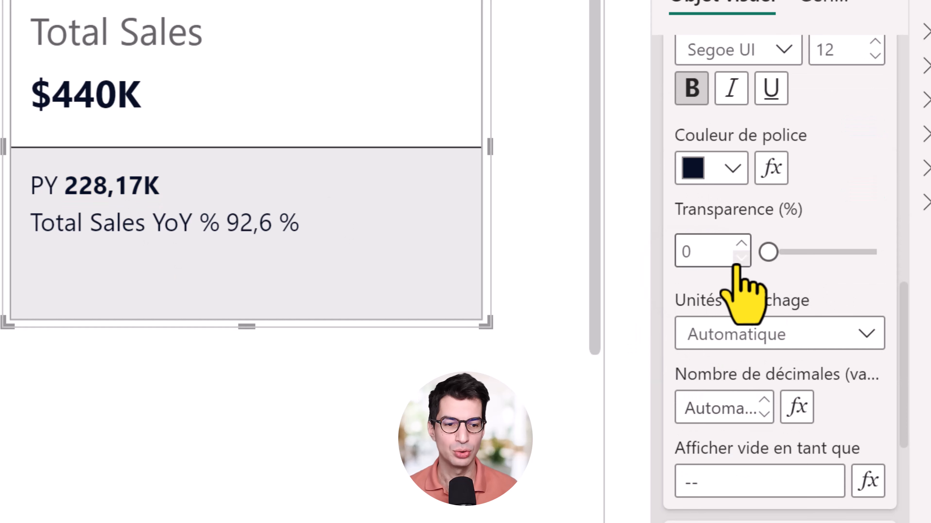
click(719, 408)
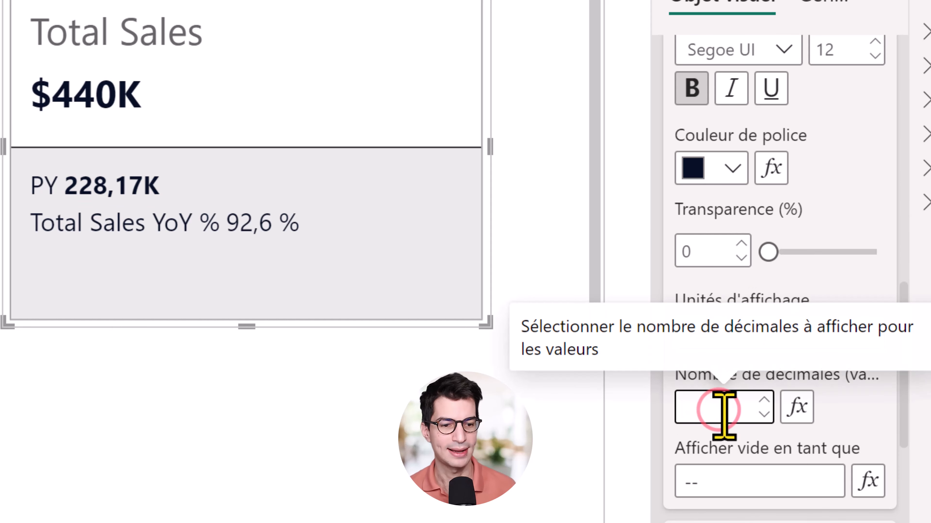
text(0)
- Switch label formatting to the Total Sales YoY % reference label and give it a custom (Personnalisé) title with the text YoY %
scroll(795, 403, up, 10)
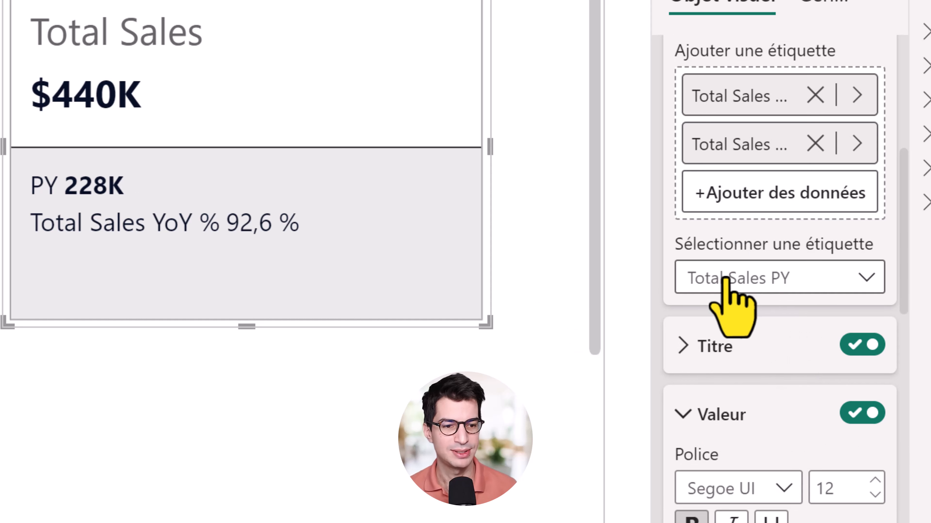
click(822, 275)
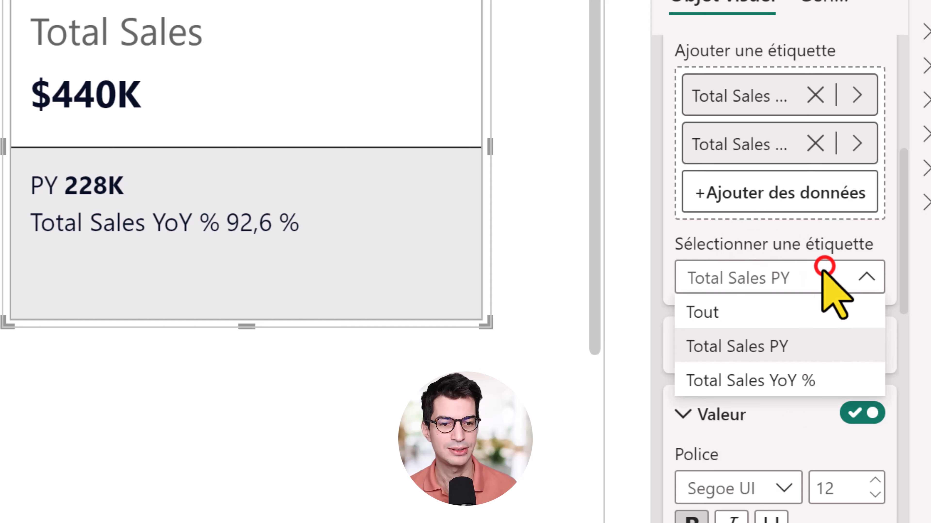
click(764, 382)
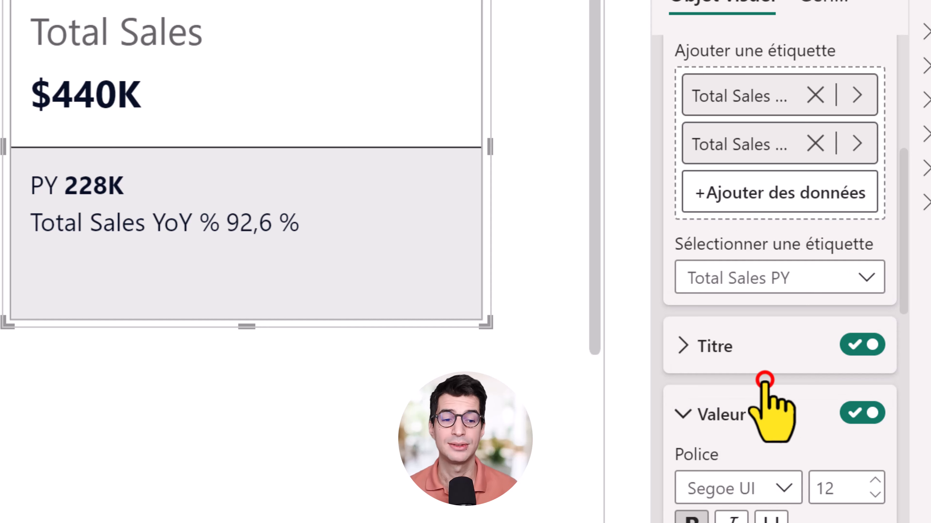
click(744, 349)
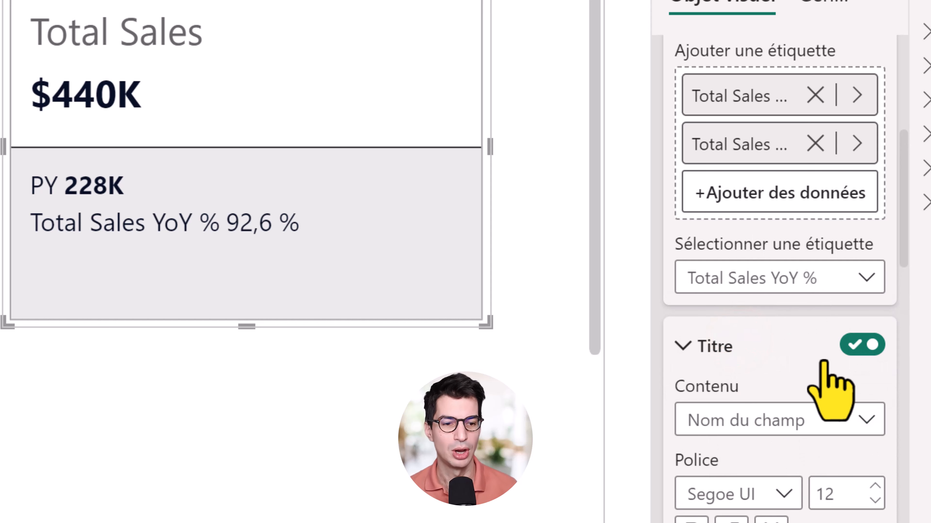
scroll(823, 362, down, 5)
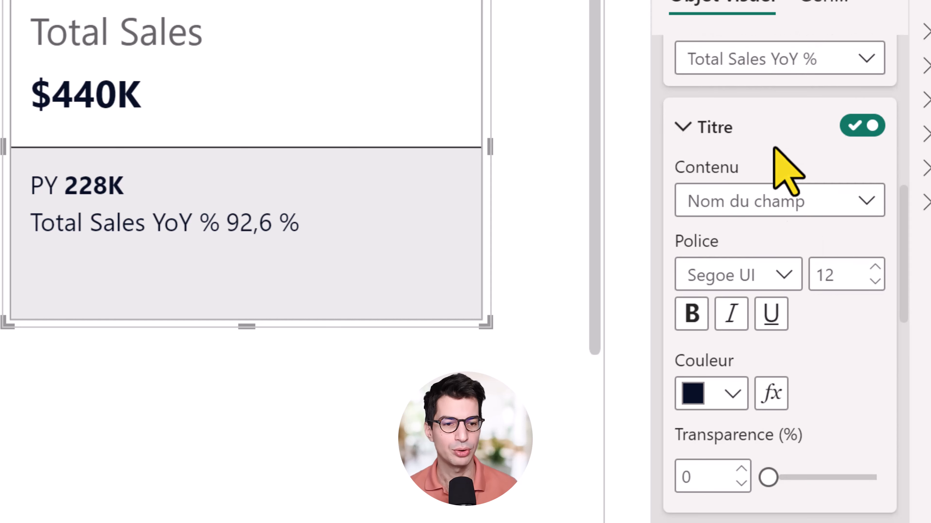
click(763, 200)
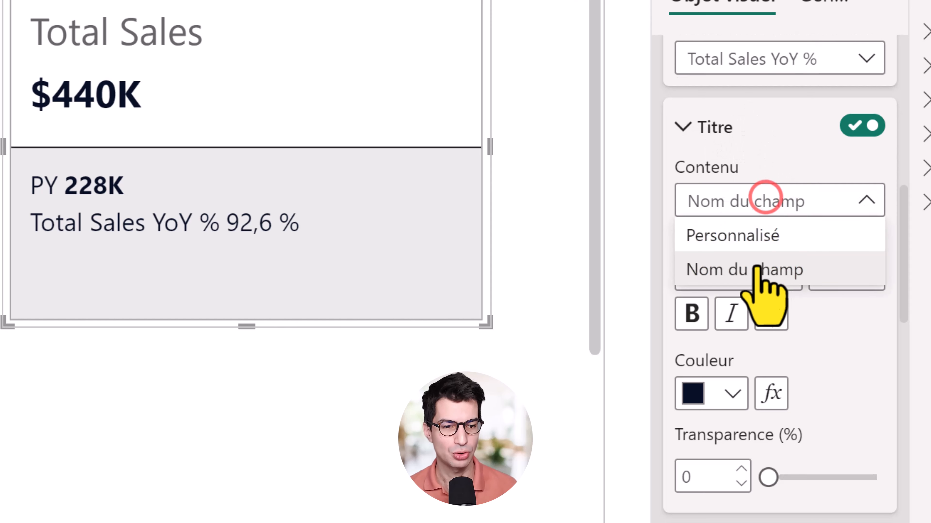
click(745, 236)
click(767, 274)
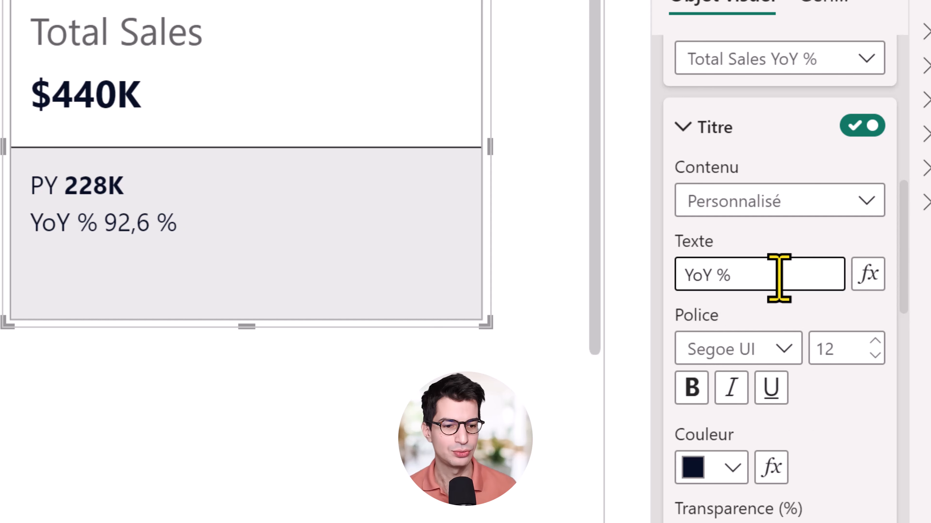
- Make the Total Sales YoY % reference label's value bold
scroll(806, 279, down, 5)
scroll(779, 218, up, 5)
click(743, 118)
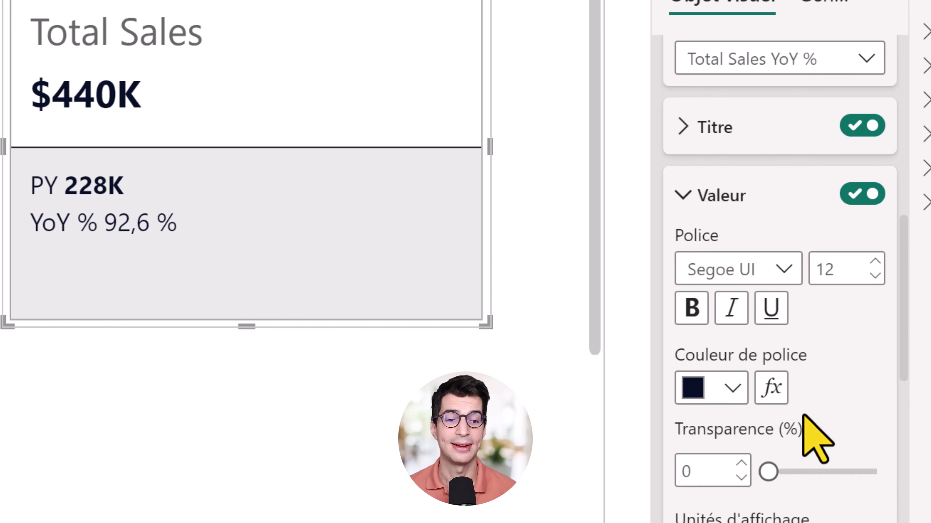
click(691, 308)
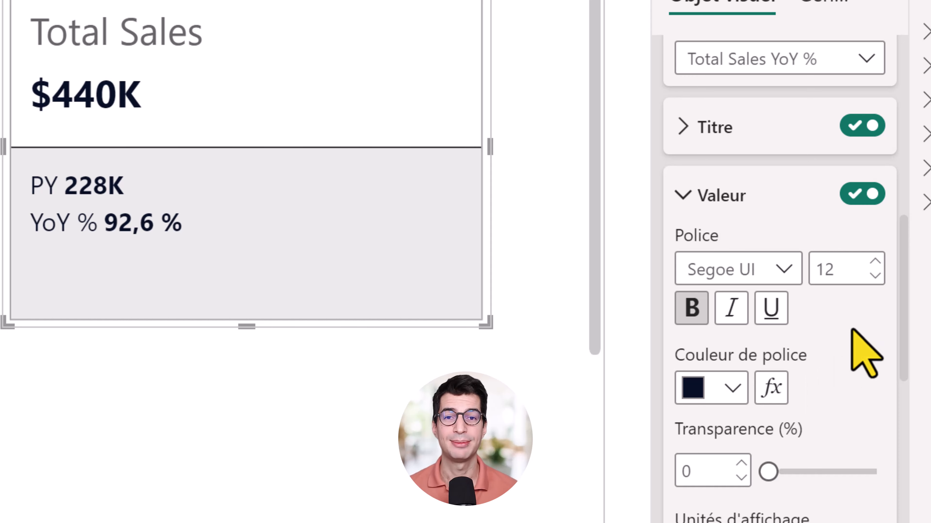
- Turn off the value (Valeur) of the Total Sales YoY % reference label
scroll(852, 358, down, 2)
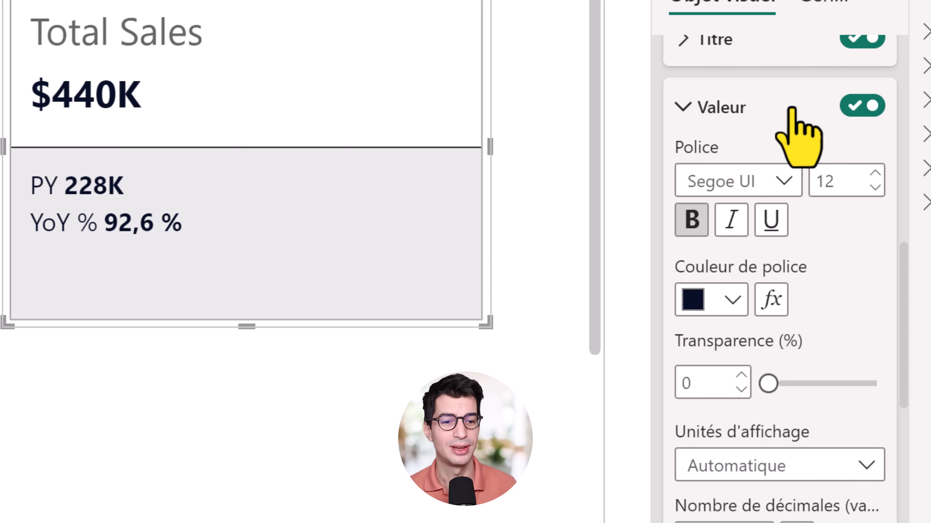
click(860, 104)
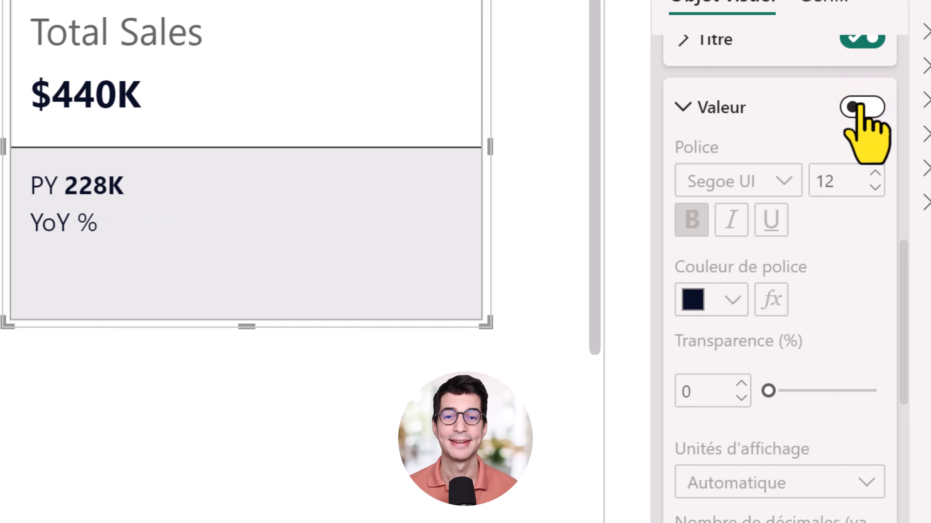
click(759, 99)
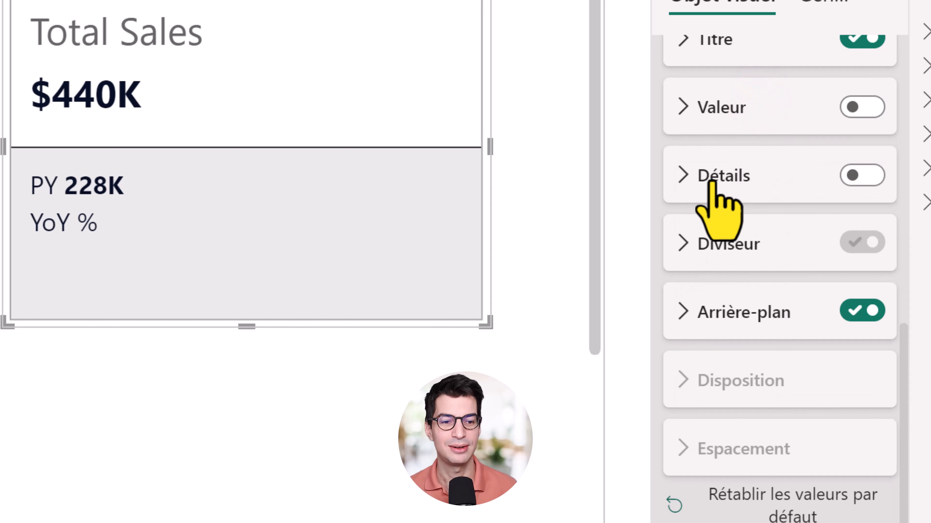
- Turn on the YoY % reference label's details (Détails), using the Total Sales YoY % measure as their data in bold
click(857, 176)
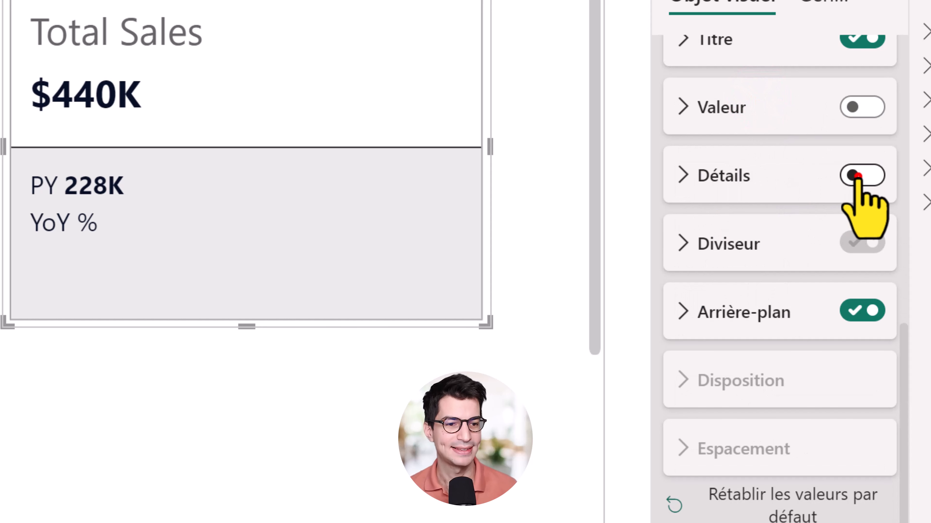
click(695, 177)
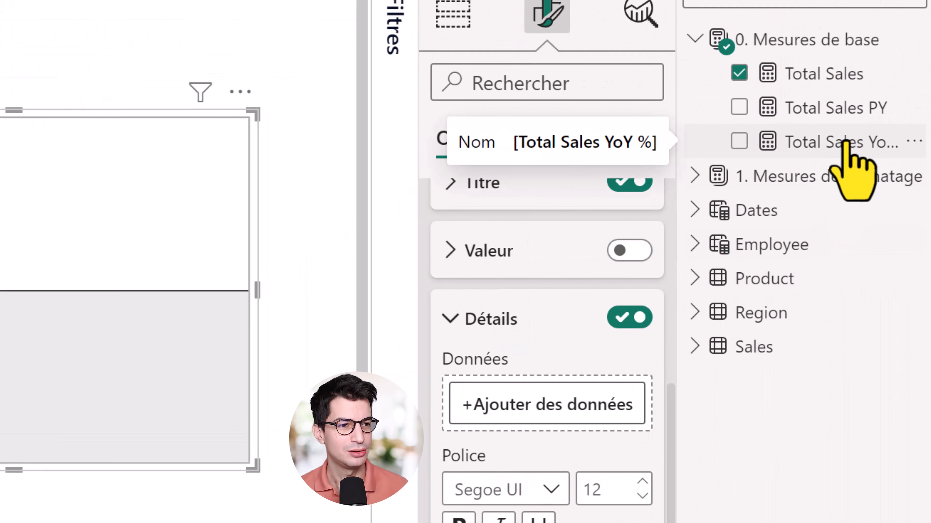
drag(846, 139, 551, 394)
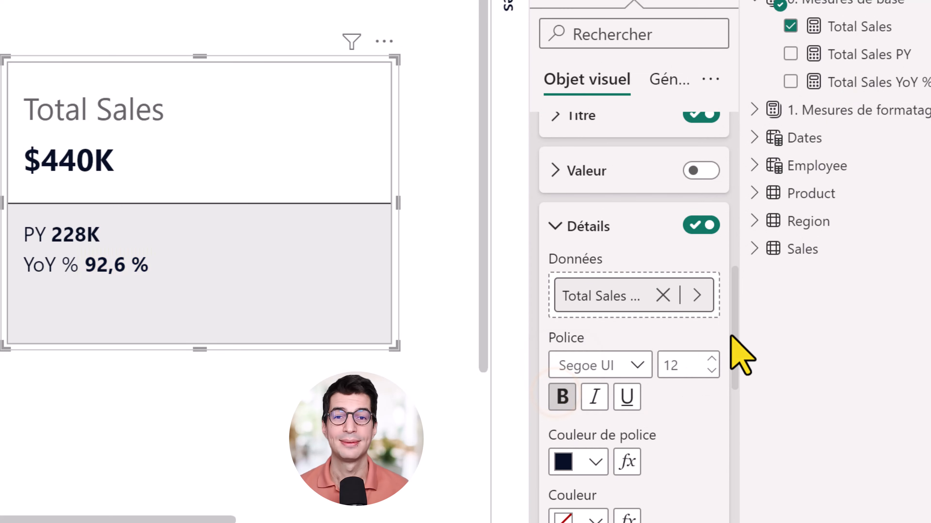
- Review the Variation Color measure and apply it by field value (Valeur du champ) as the conditional background colour of the YoY % label's details
drag(734, 367, 723, 445)
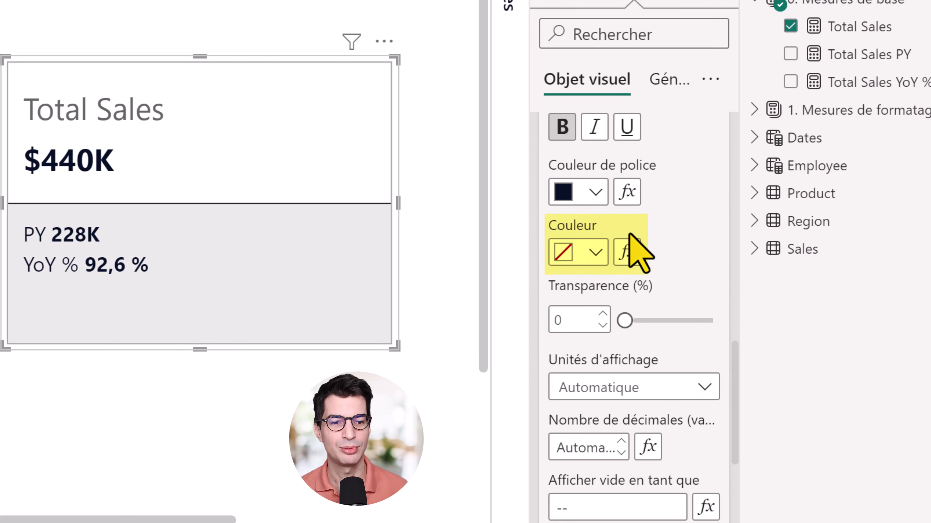
scroll(678, 343, up, 3)
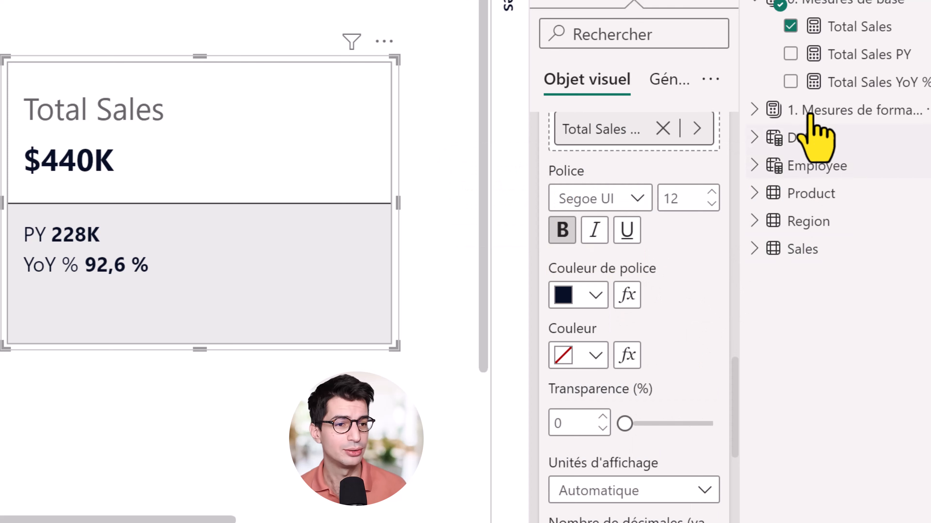
click(751, 110)
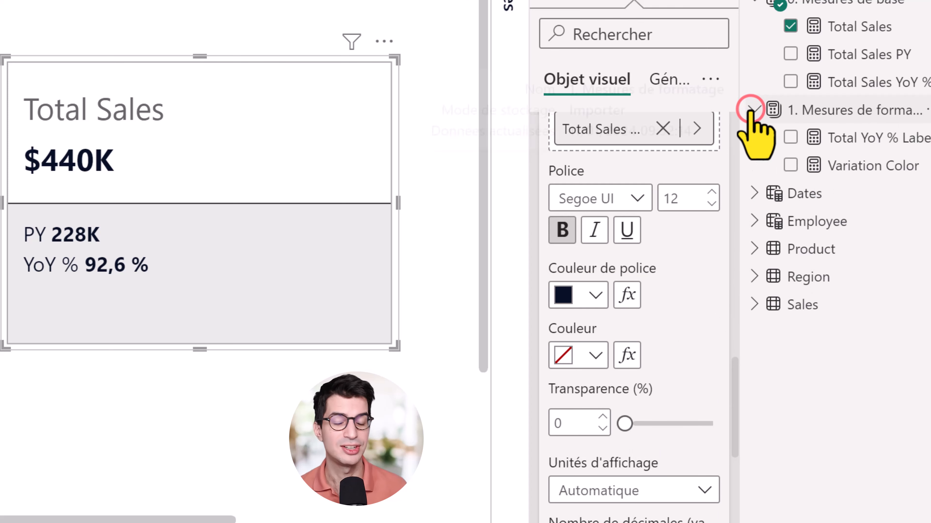
click(869, 165)
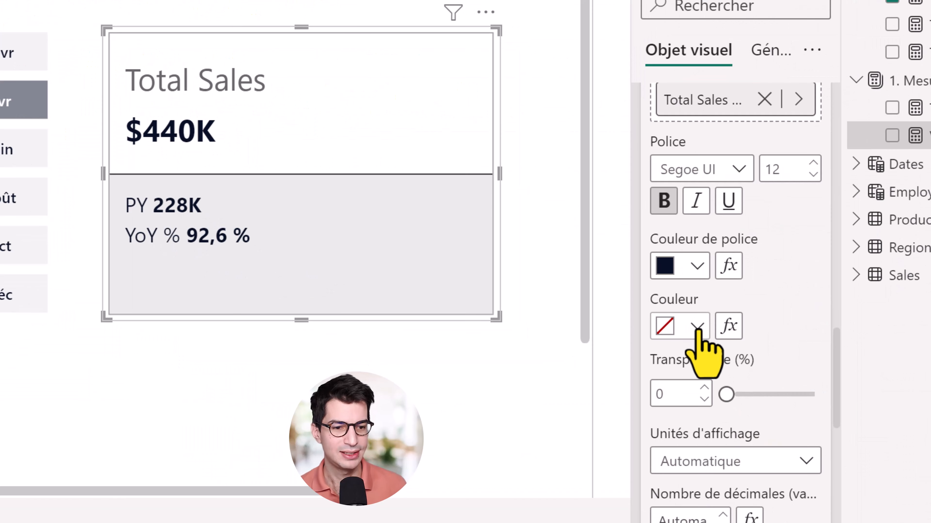
click(728, 326)
click(134, 137)
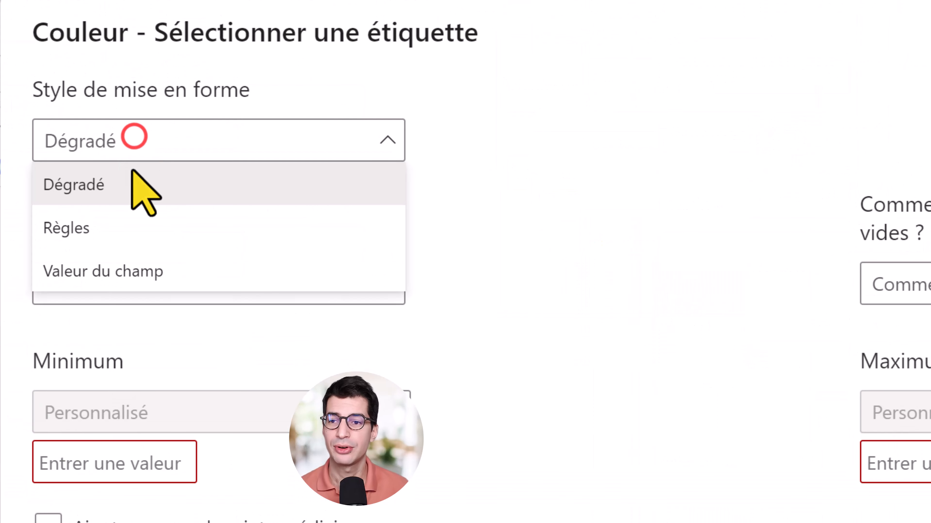
click(122, 271)
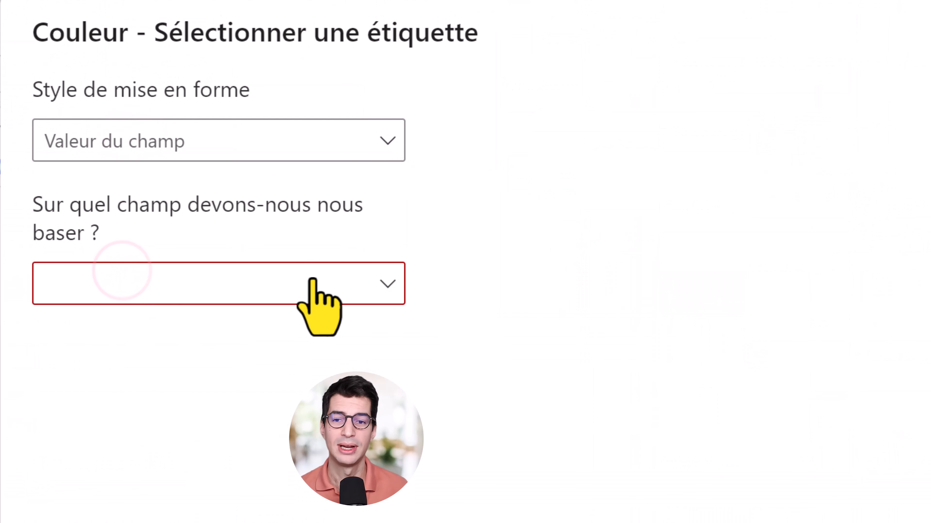
click(379, 298)
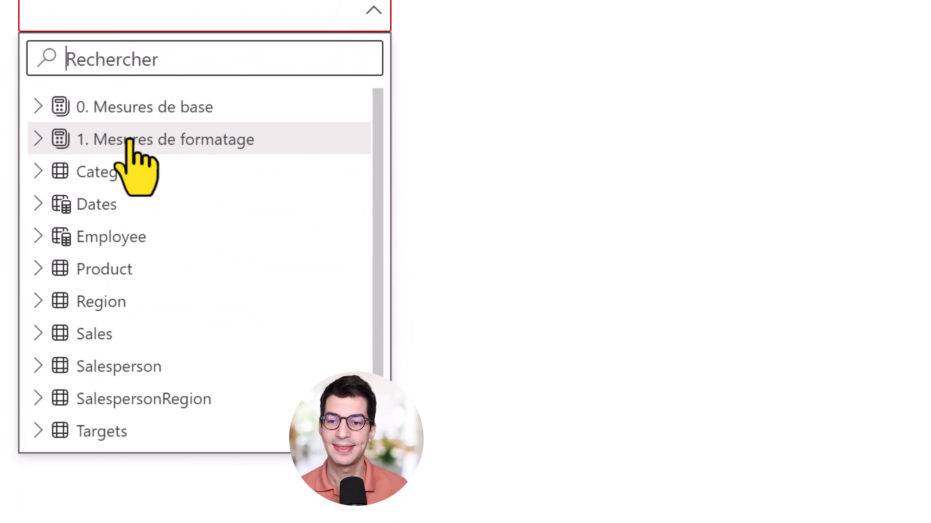
click(36, 140)
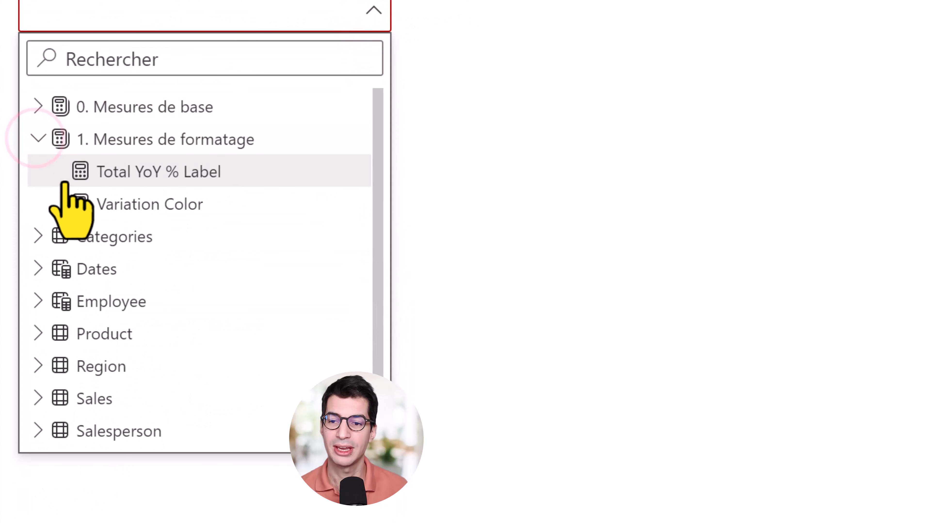
click(151, 205)
click(907, 508)
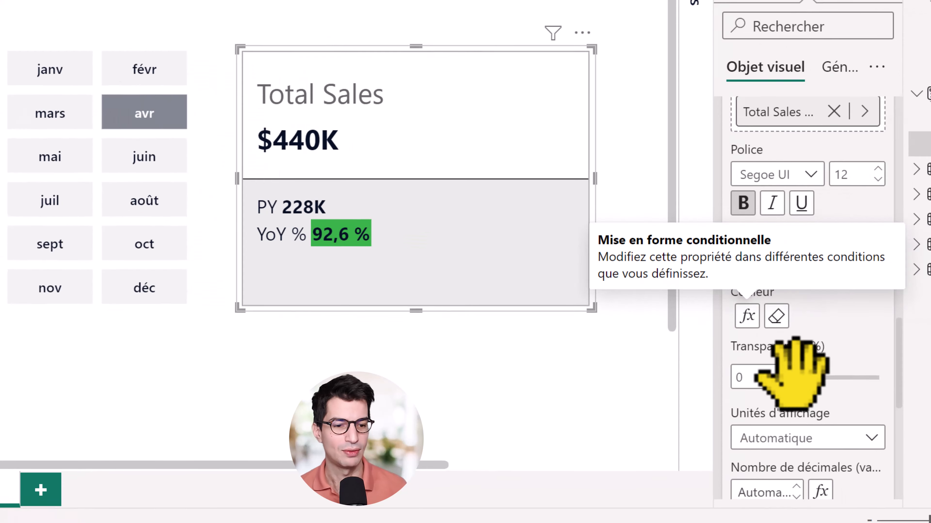
- Set the transparency of the YoY % details' background colour to 80%
drag(883, 391, 910, 393)
drag(732, 367, 796, 368)
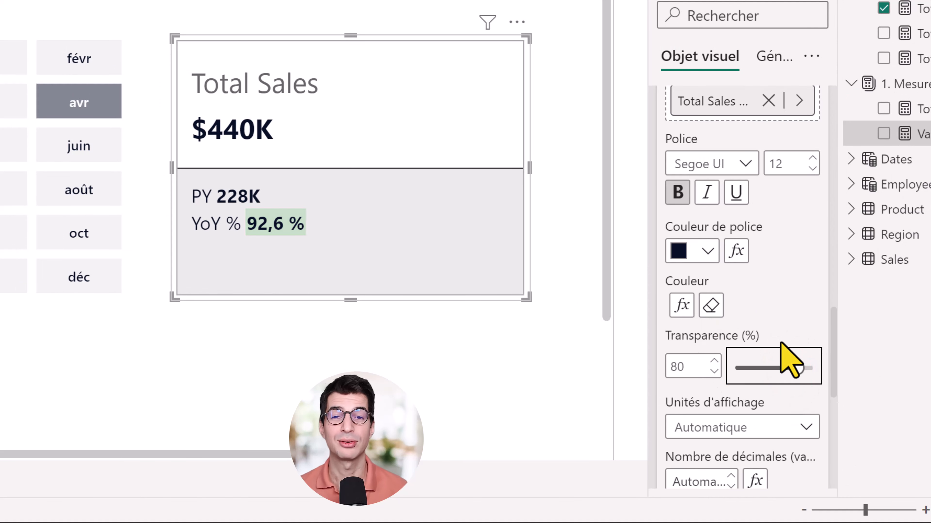
- Review the Total YoY % Label measure and use it to replace Total Sales YoY % as the details' data
scroll(786, 346, up, 4)
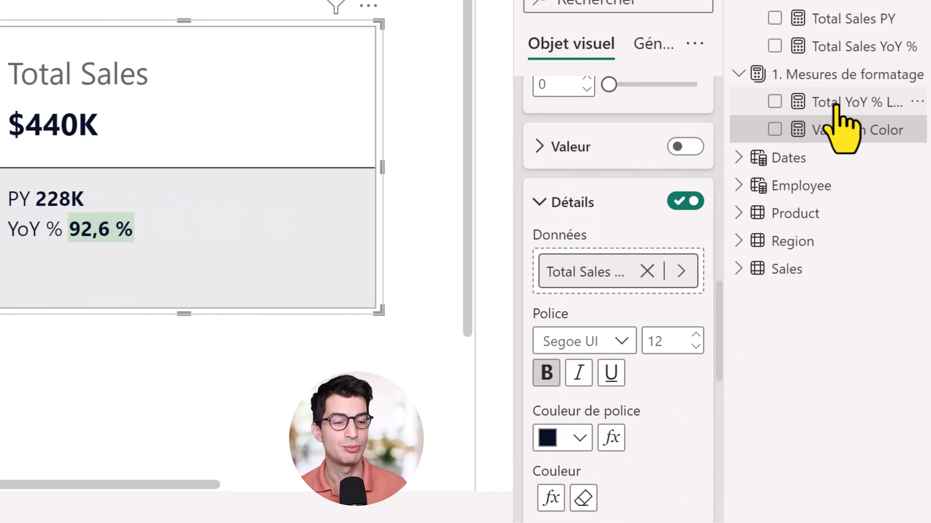
click(837, 106)
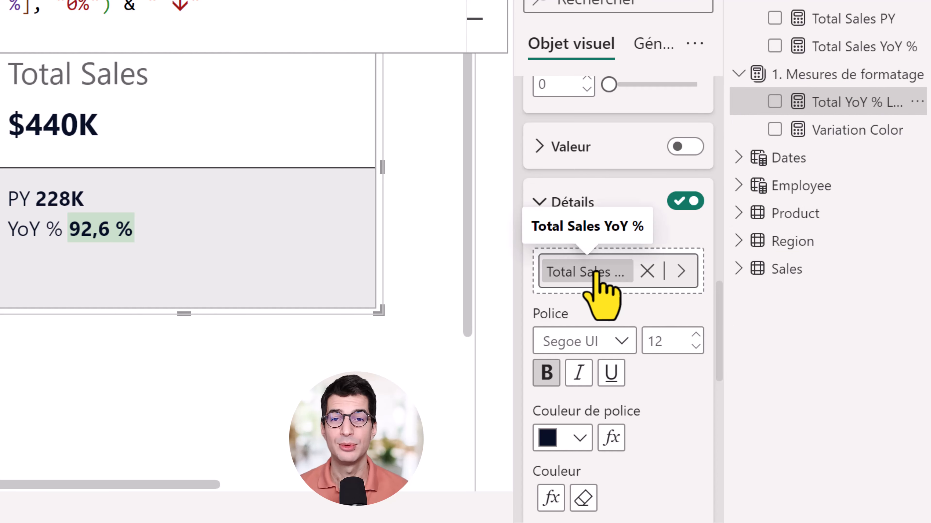
click(647, 271)
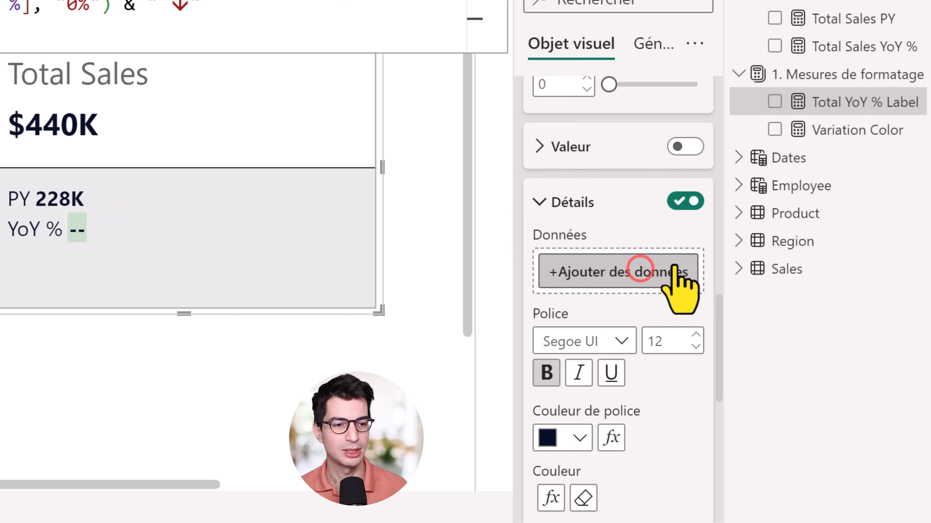
drag(845, 99, 634, 278)
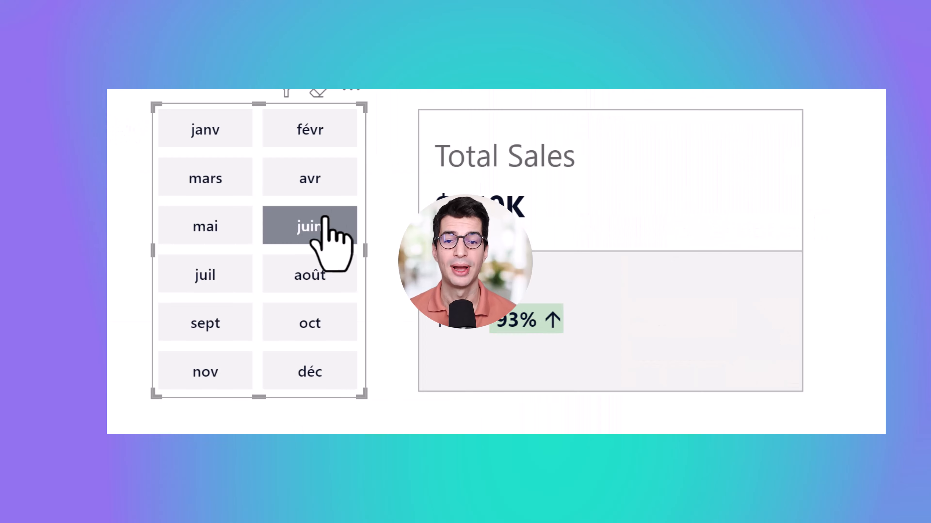
- Filter the month slicer by juin, août, oct and other months to check how the card's YoY % details change in colour and arrow
click(324, 230)
click(324, 284)
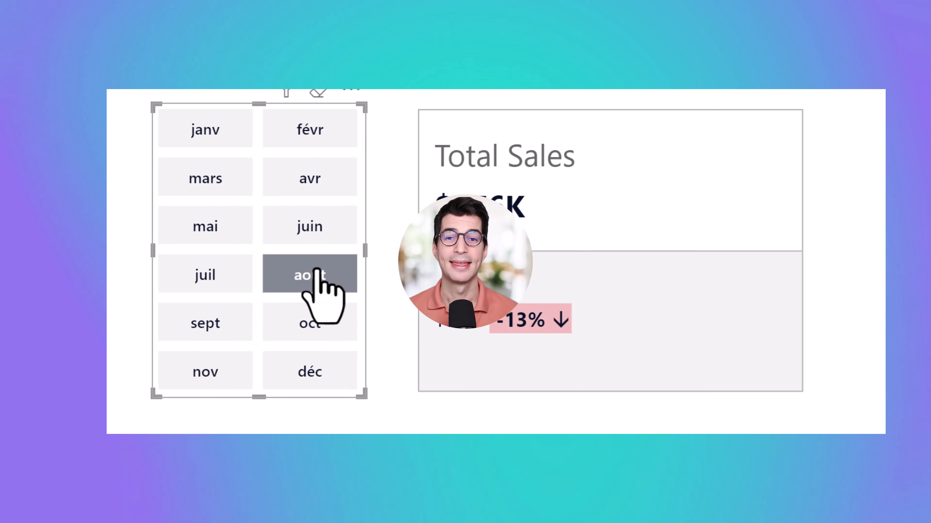
click(327, 318)
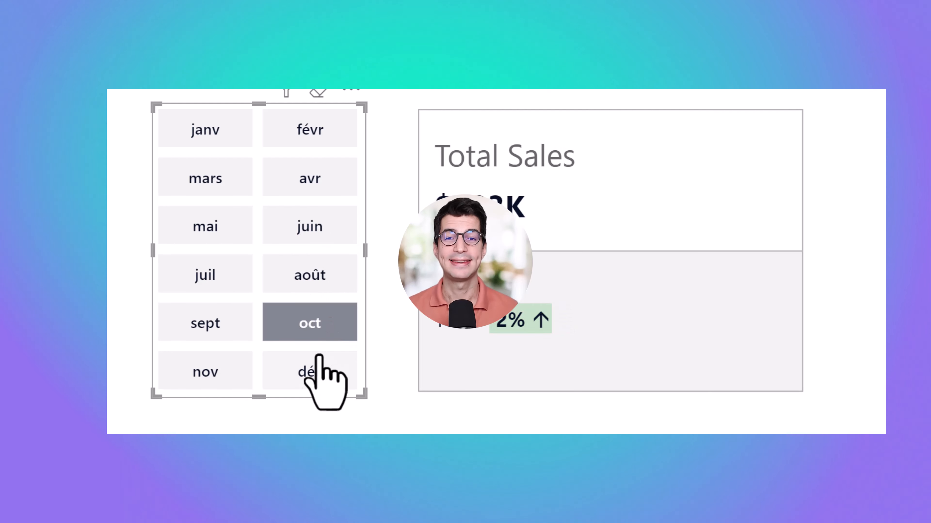
click(312, 368)
click(316, 321)
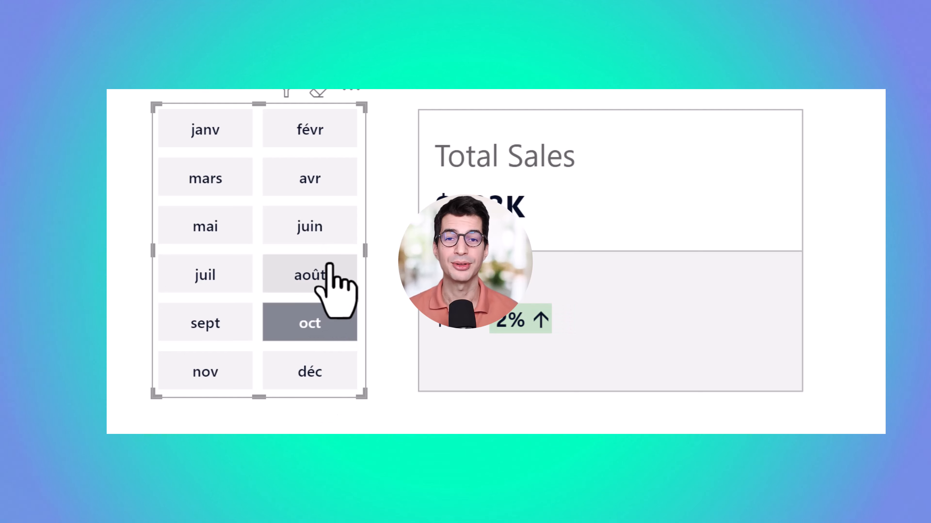
click(326, 273)
click(336, 220)
click(334, 178)
click(332, 217)
click(326, 272)
click(327, 318)
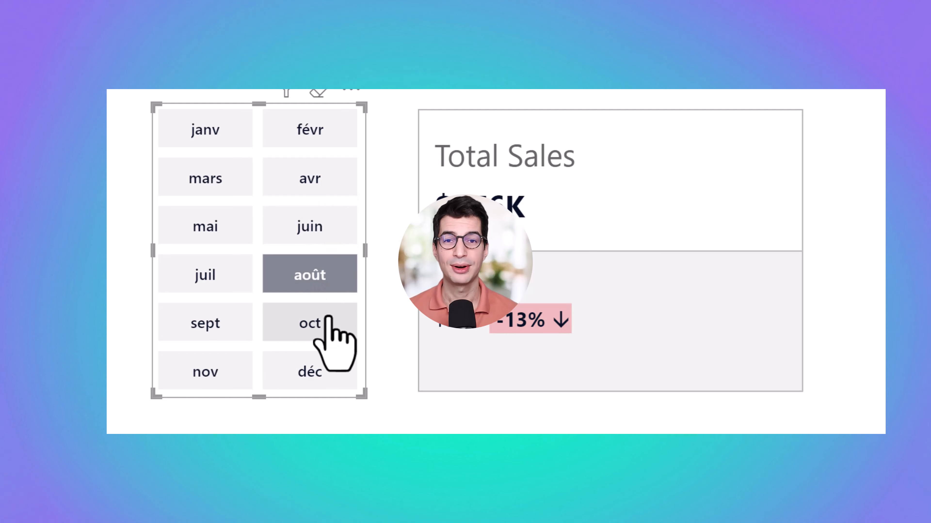
click(314, 371)
click(317, 323)
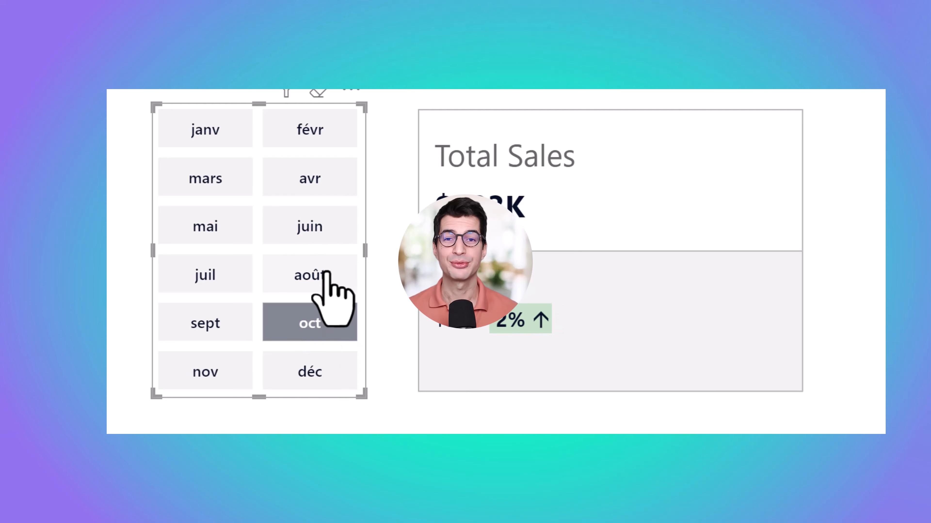
click(327, 270)
click(330, 222)
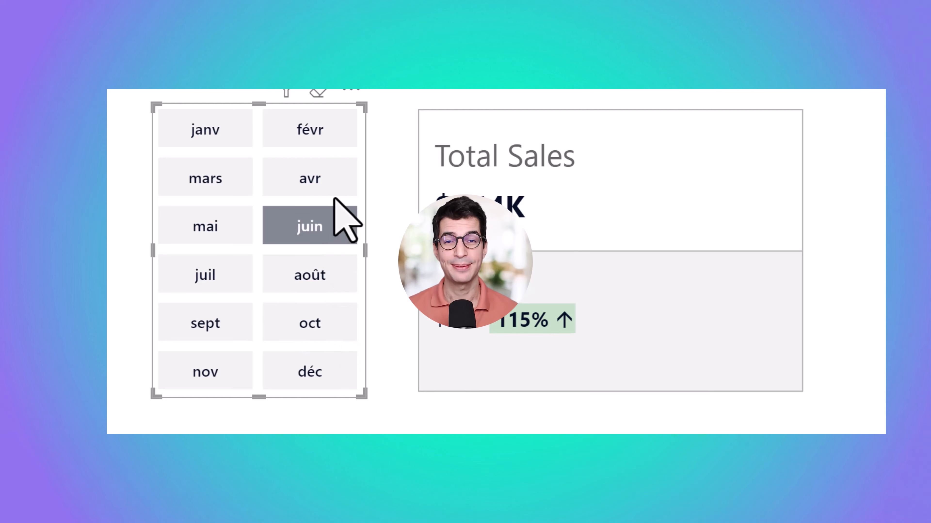